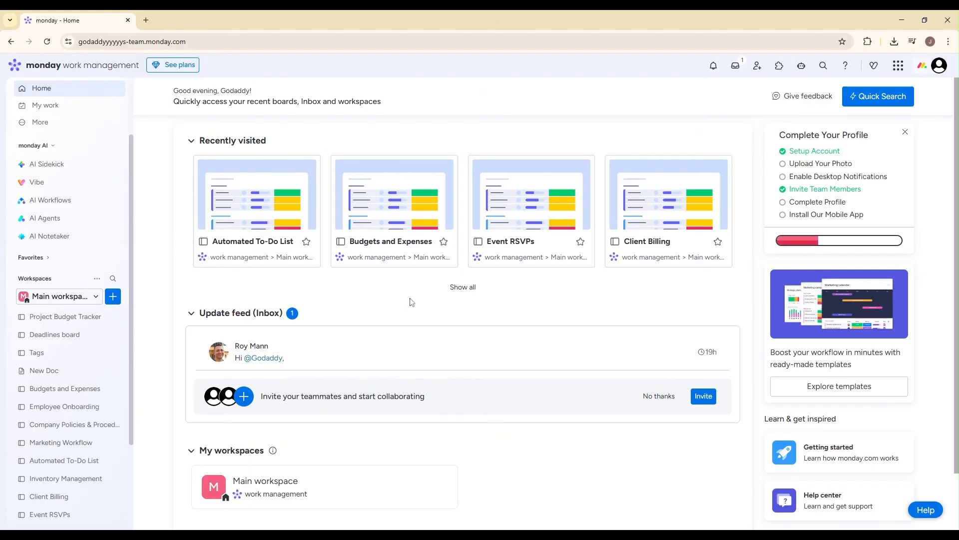
# Step: Open the Project Budget Tracker board and filter its items to the Budget Status Working on it
pyautogui.click(61, 322)
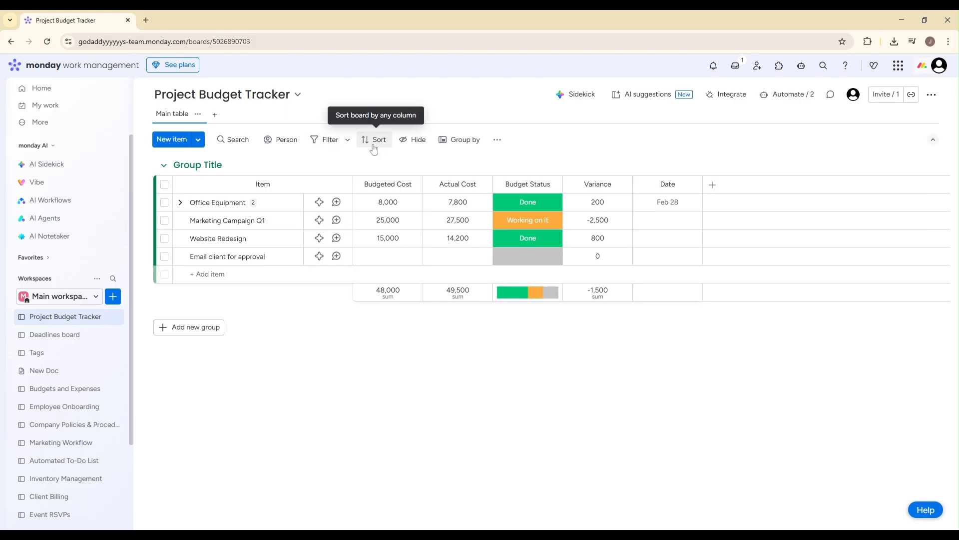
pyautogui.click(339, 145)
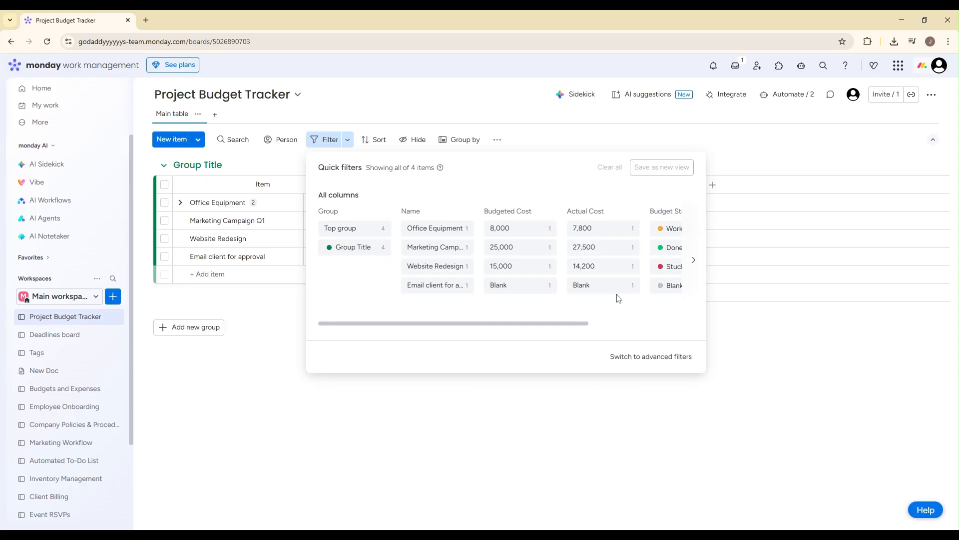
pyautogui.moveTo(561, 326); pyautogui.dragTo(640, 327)
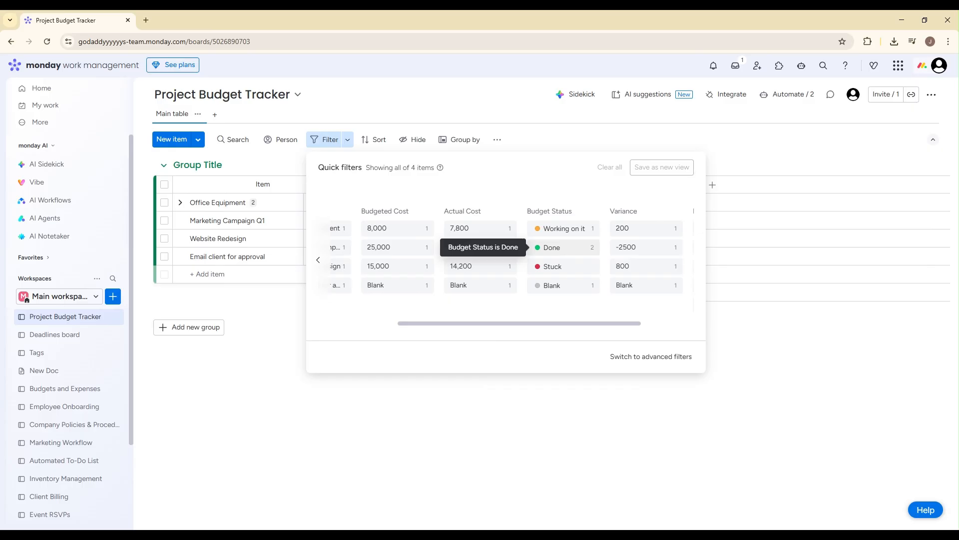
pyautogui.click(575, 236)
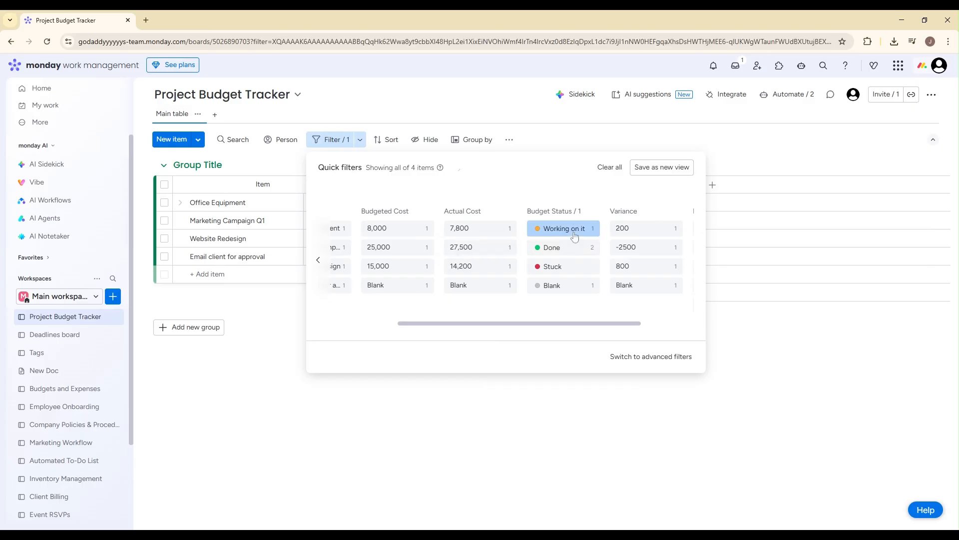
pyautogui.click(248, 301)
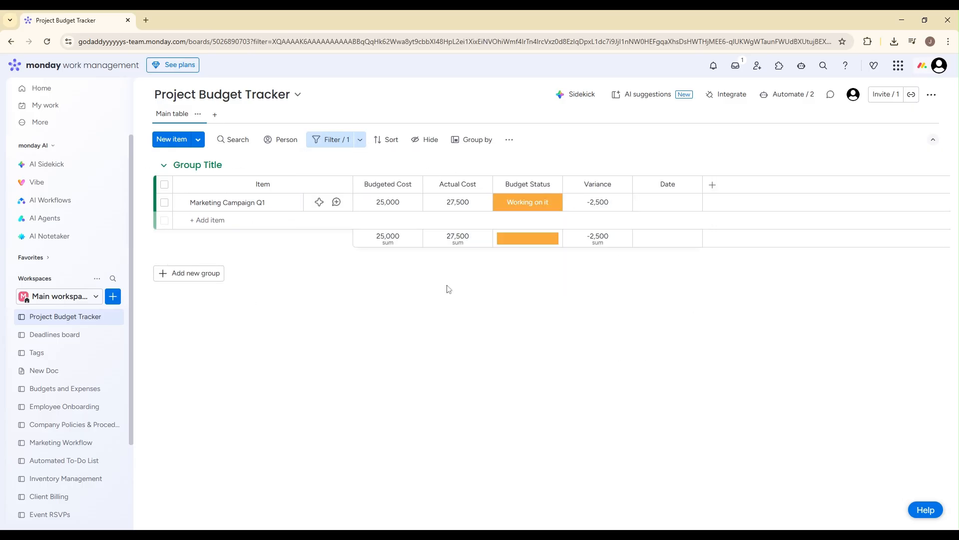
# Step: Add a quick filter on the Date column for This month
pyautogui.click(350, 144)
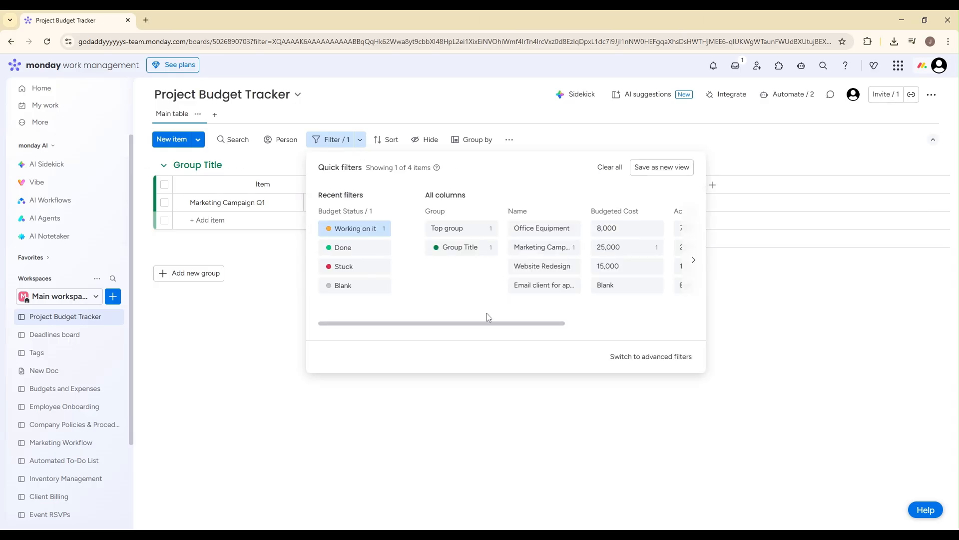
pyautogui.moveTo(492, 323); pyautogui.dragTo(678, 323)
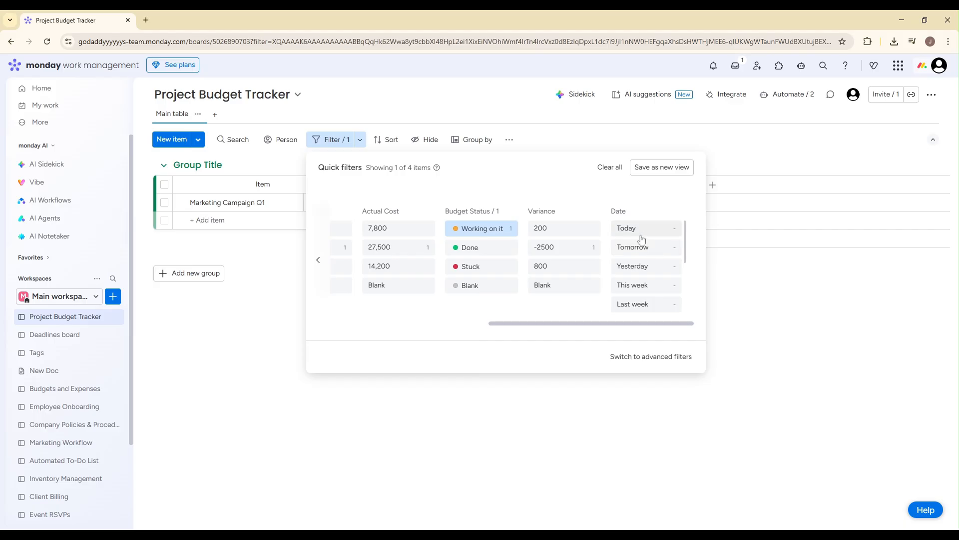
pyautogui.scroll(-1, 645, 292)
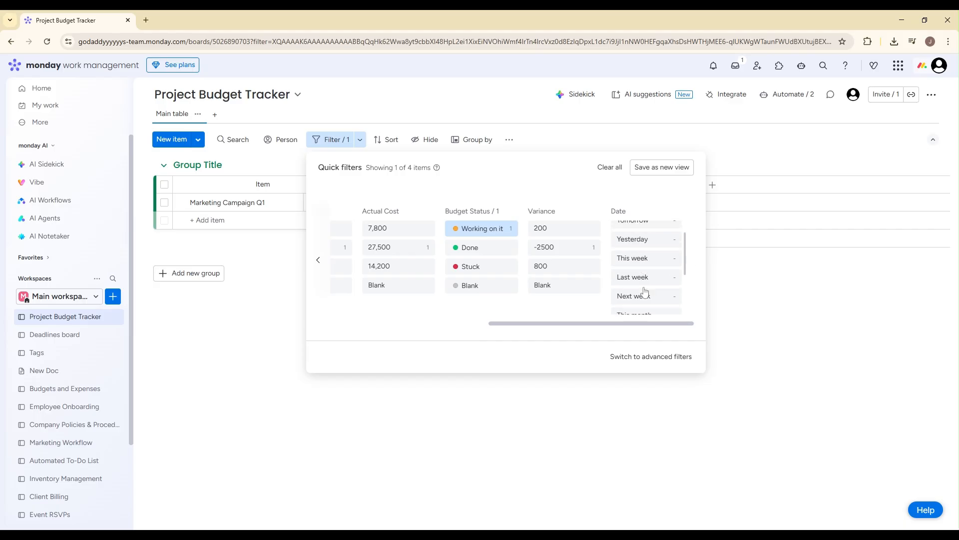
pyautogui.scroll(-3, 645, 292)
pyautogui.scroll(2, 644, 288)
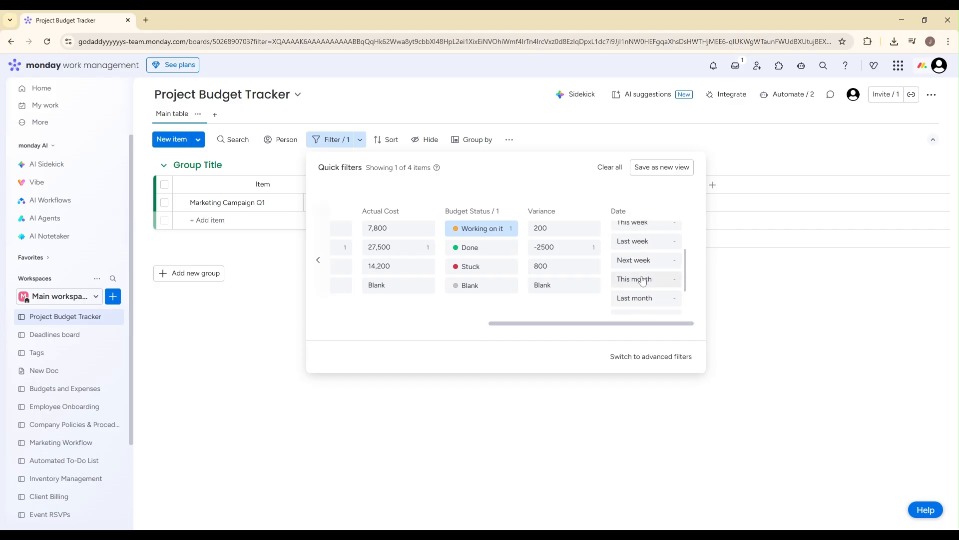
pyautogui.click(643, 281)
pyautogui.click(253, 258)
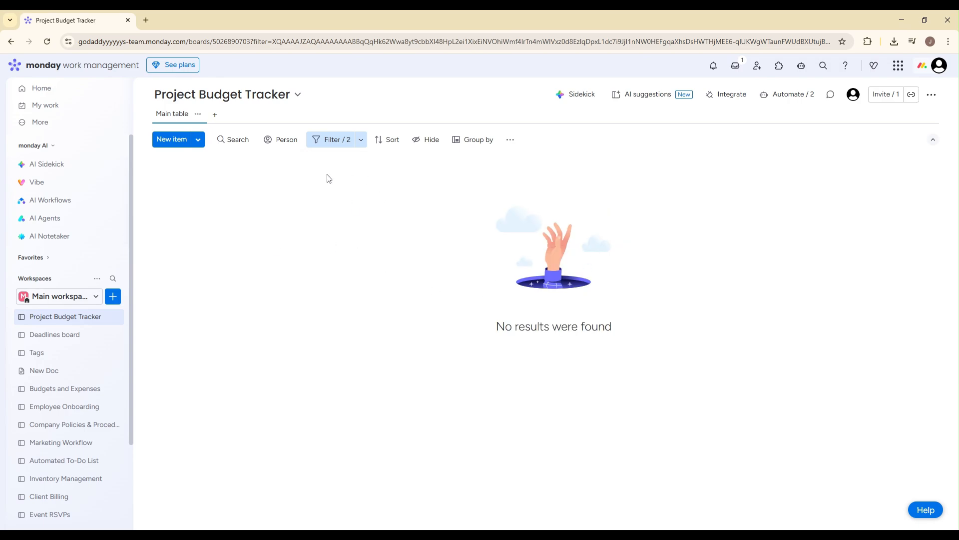
# Step: Remove the This month filter from the Date column, keeping the Budget Status filter
pyautogui.click(331, 142)
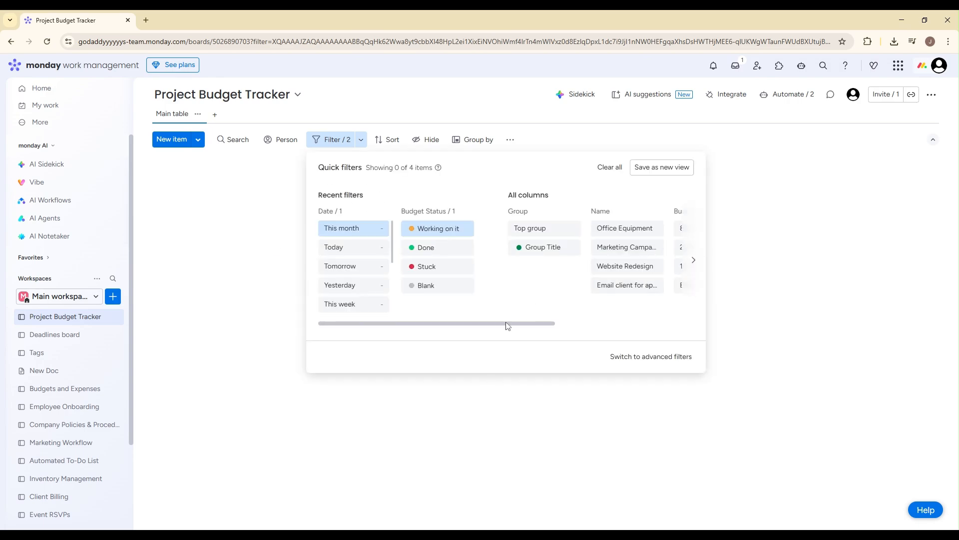
pyautogui.moveTo(507, 326); pyautogui.dragTo(712, 312)
pyautogui.click(655, 229)
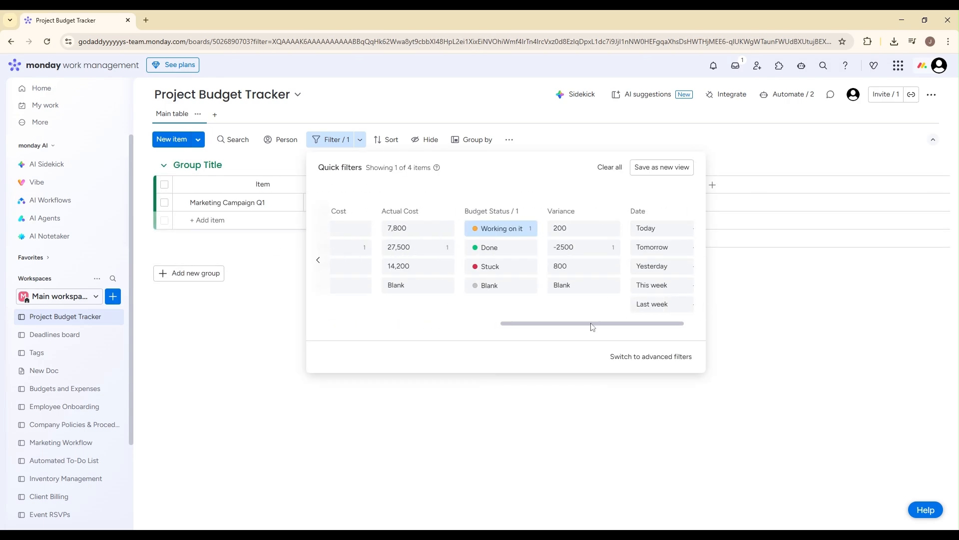
# Step: Switch from quick to advanced filters and examine the Budget Status condition
pyautogui.moveTo(592, 325); pyautogui.dragTo(364, 317)
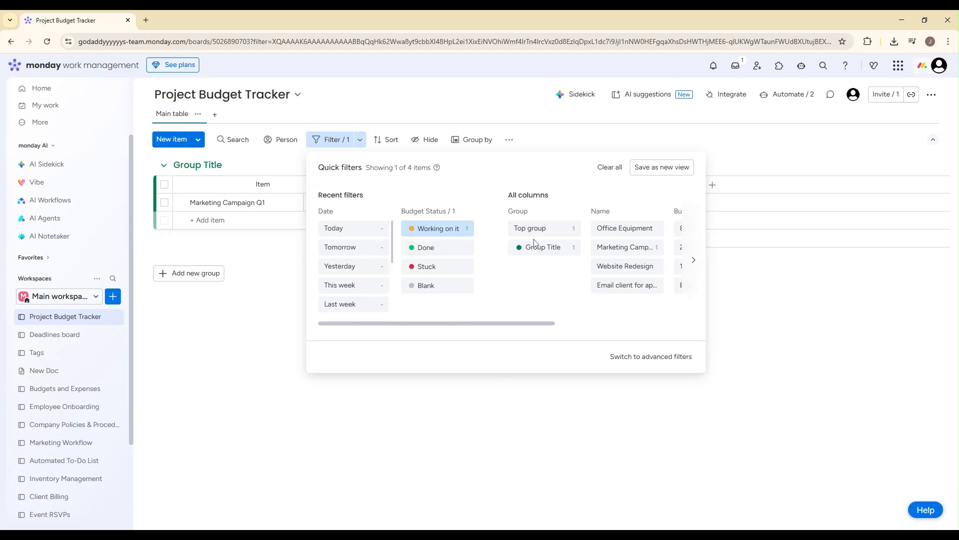
pyautogui.click(630, 357)
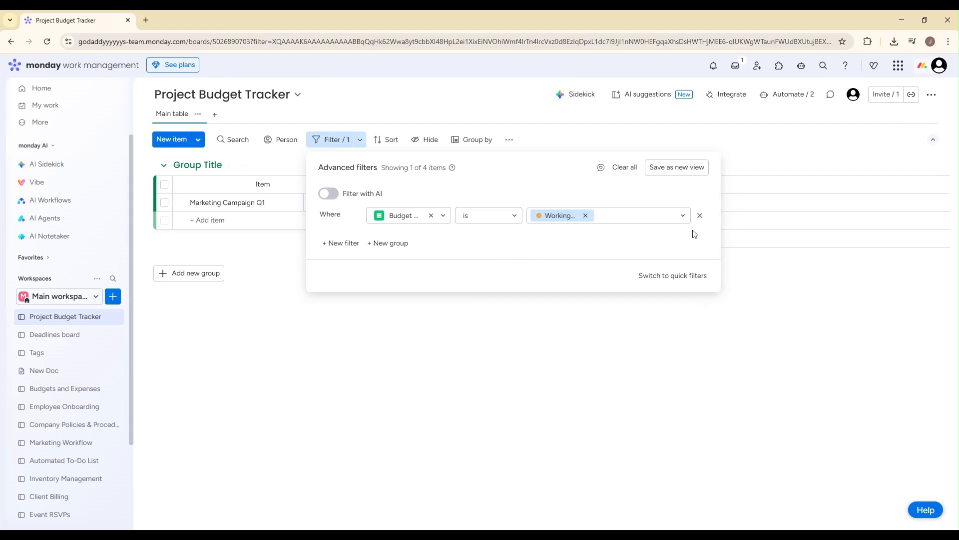
pyautogui.click(270, 304)
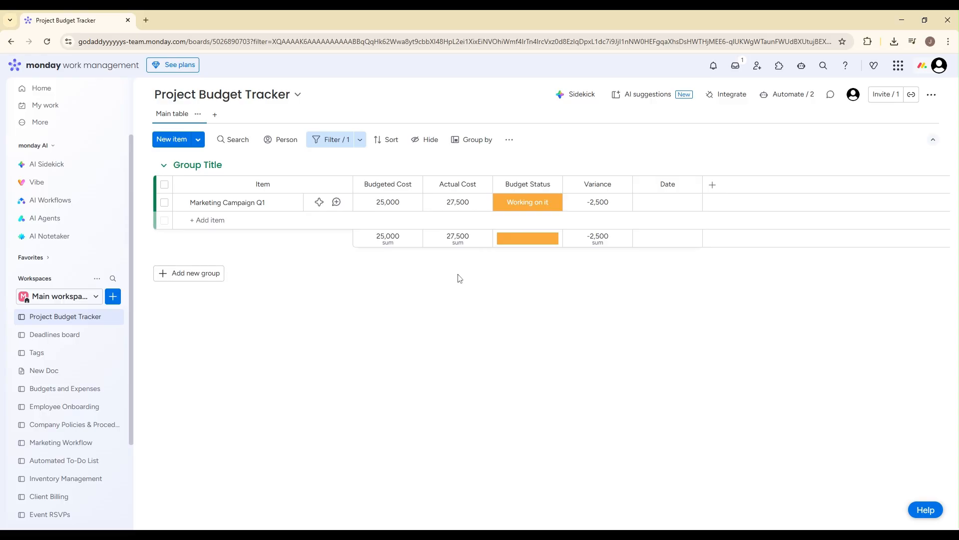
# Step: Clear all filters from the Project Budget Tracker board
pyautogui.click(332, 139)
pyautogui.click(610, 168)
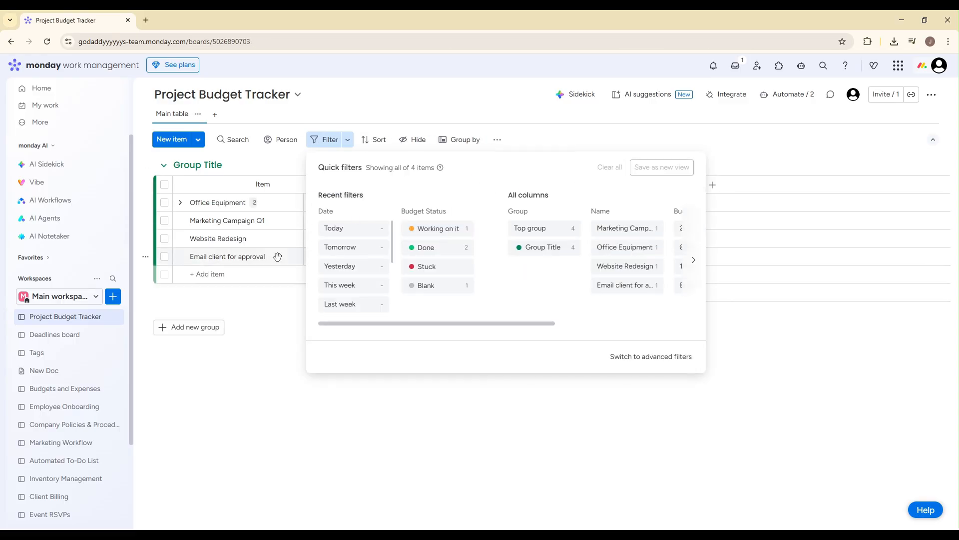
pyautogui.click(277, 256)
pyautogui.click(623, 95)
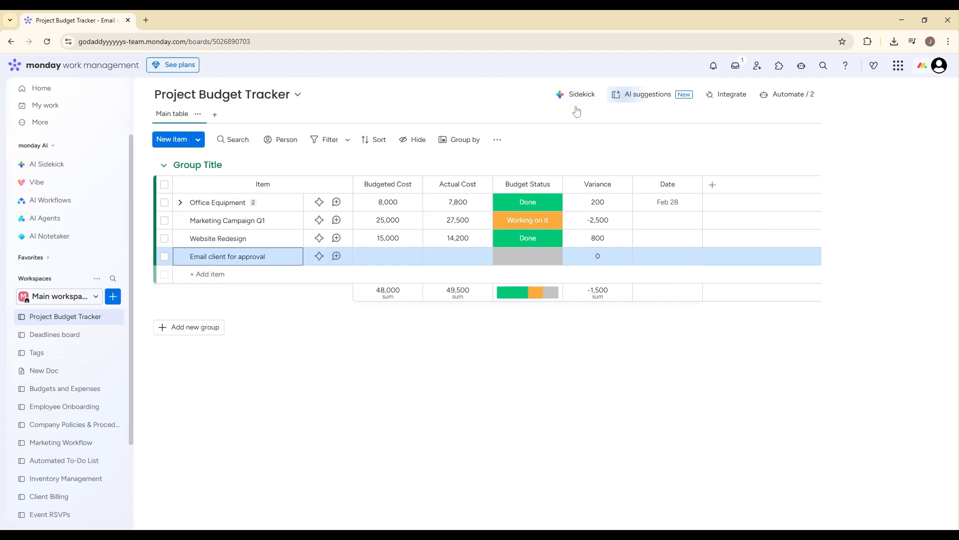
# Step: Sort the board items by Actual Cost in ascending order
pyautogui.click(372, 139)
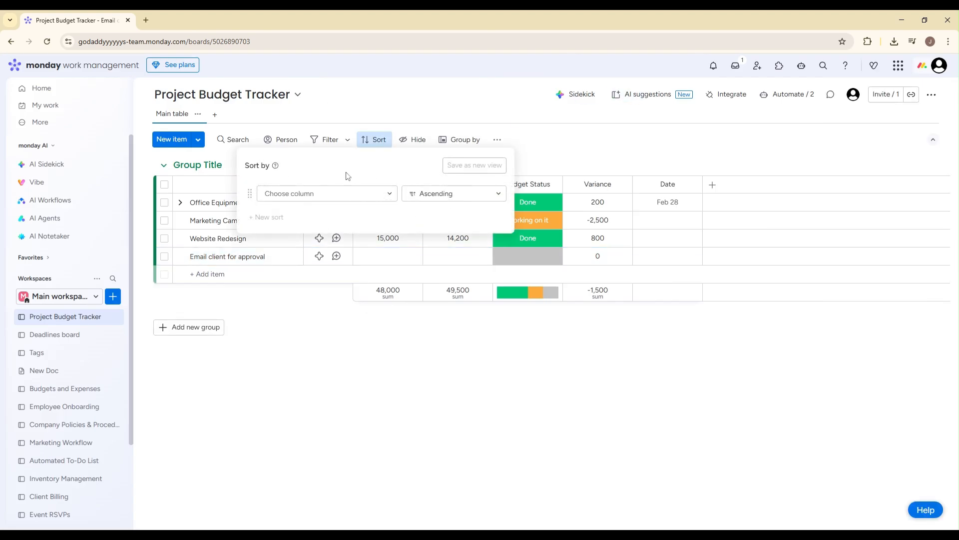
pyautogui.click(352, 194)
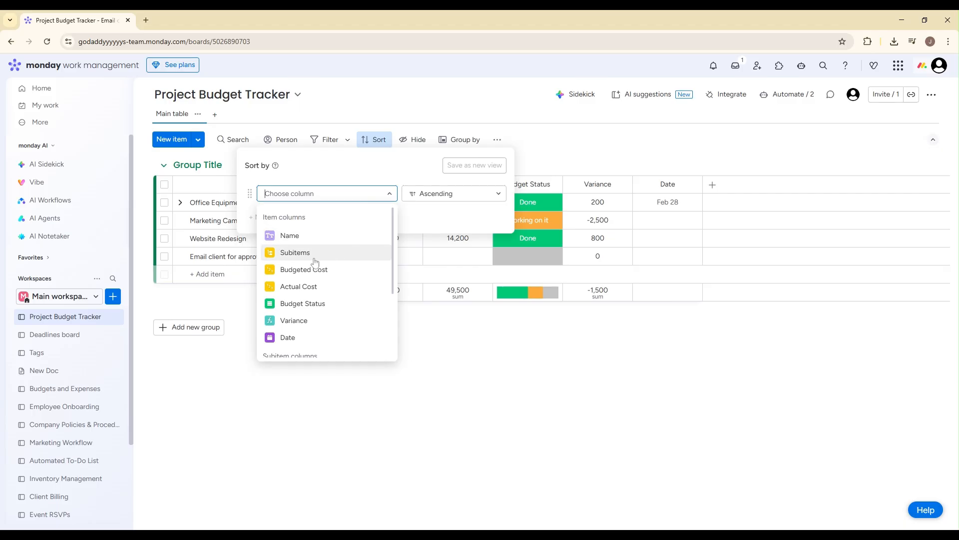
pyautogui.scroll(-1, 316, 269)
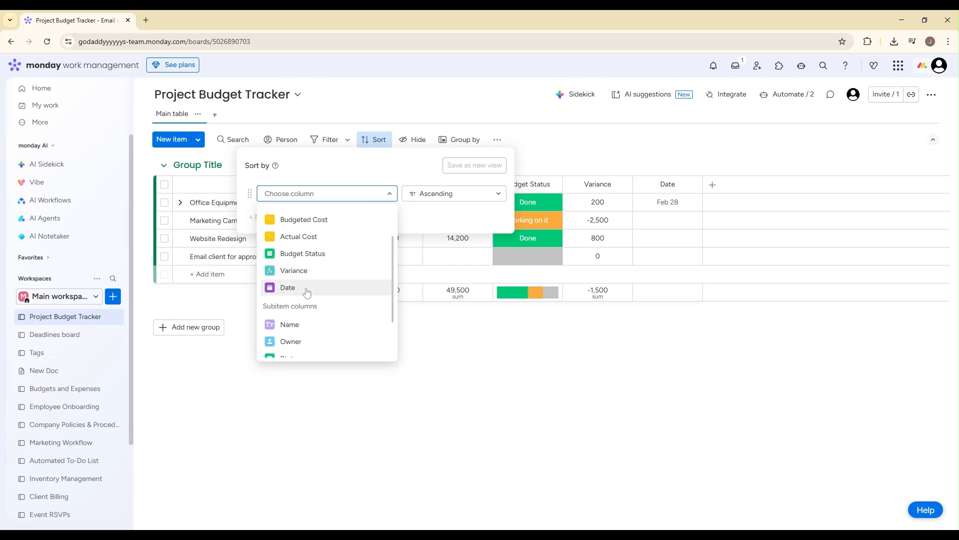
pyautogui.click(318, 244)
pyautogui.click(318, 220)
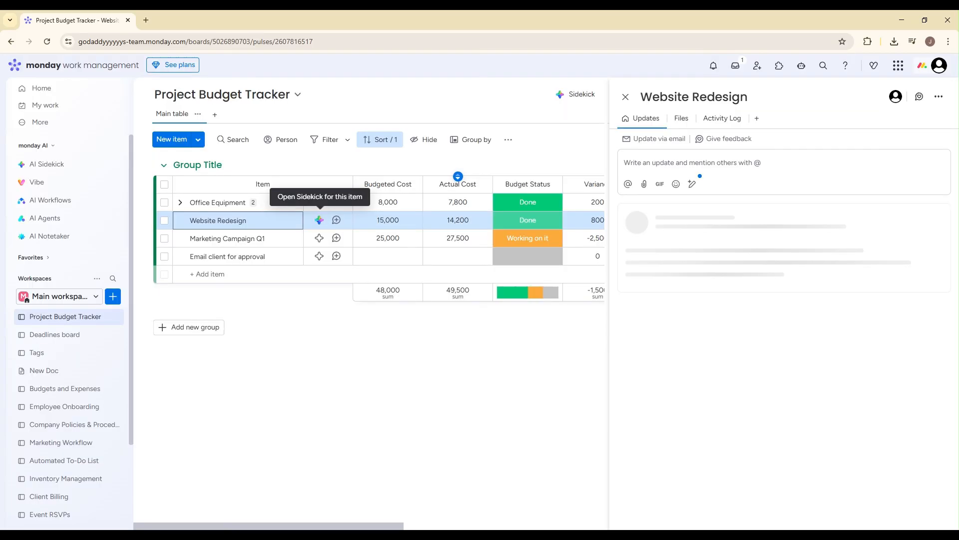
pyautogui.click(626, 97)
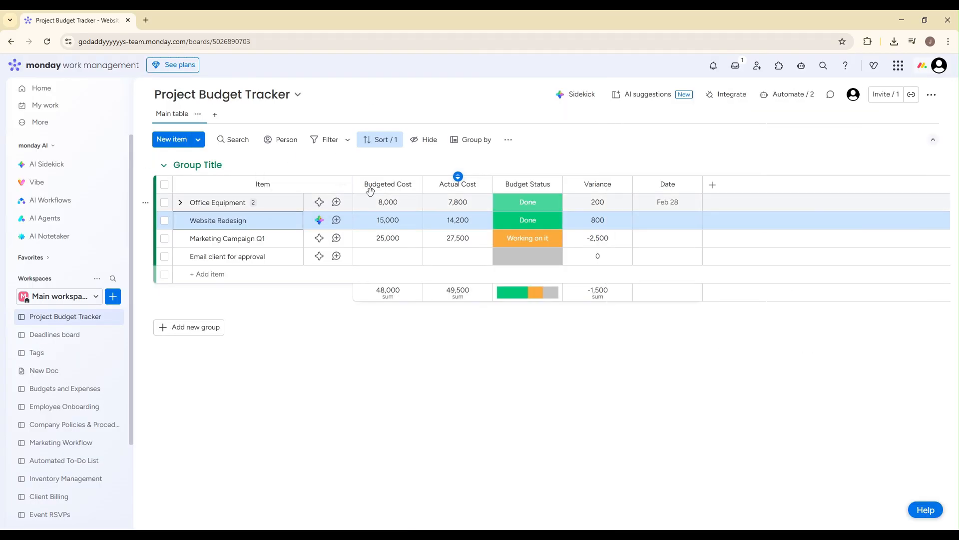
# Step: Change the board's sort column to Date and set the order to Descending
pyautogui.click(375, 140)
pyautogui.click(322, 194)
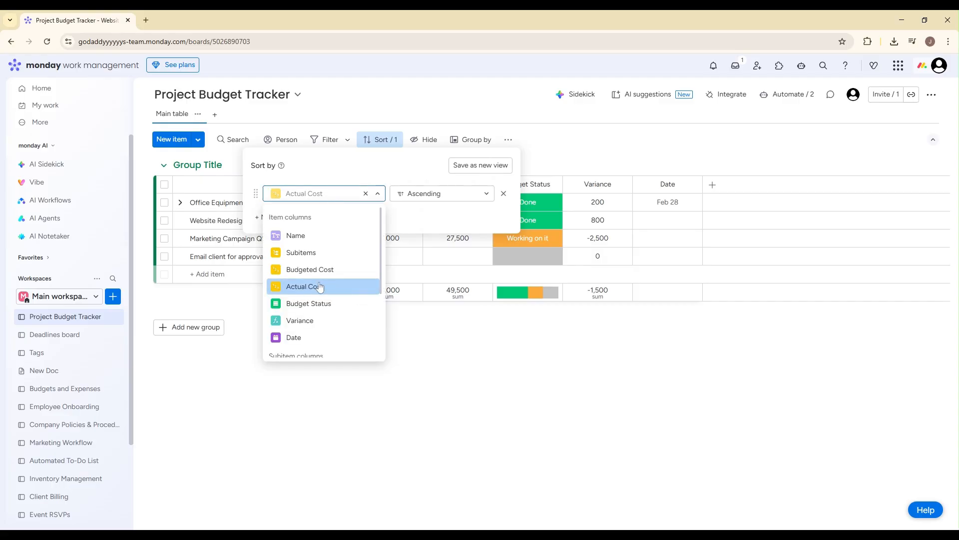
pyautogui.scroll(-2, 319, 283)
pyautogui.click(300, 237)
pyautogui.click(439, 193)
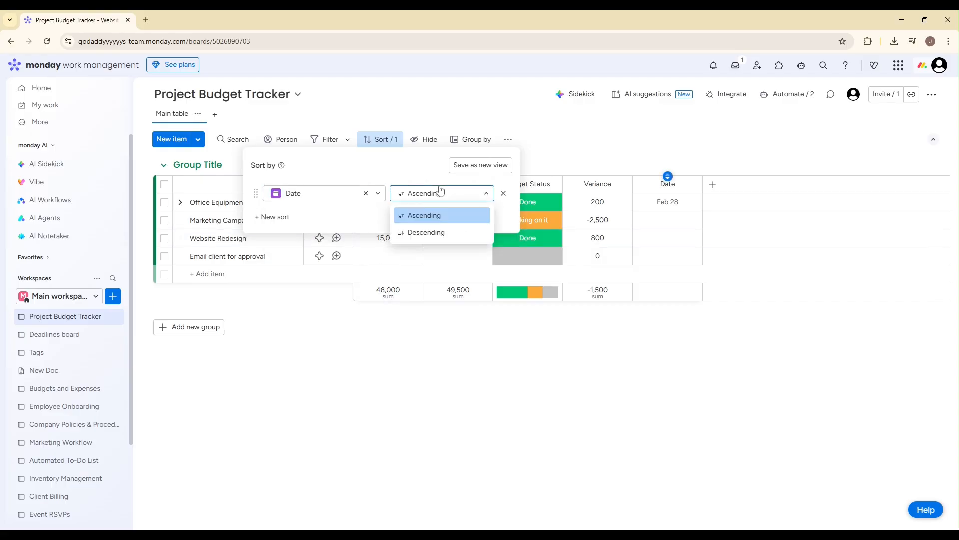
pyautogui.click(438, 194)
pyautogui.click(438, 193)
pyautogui.click(437, 232)
pyautogui.click(575, 144)
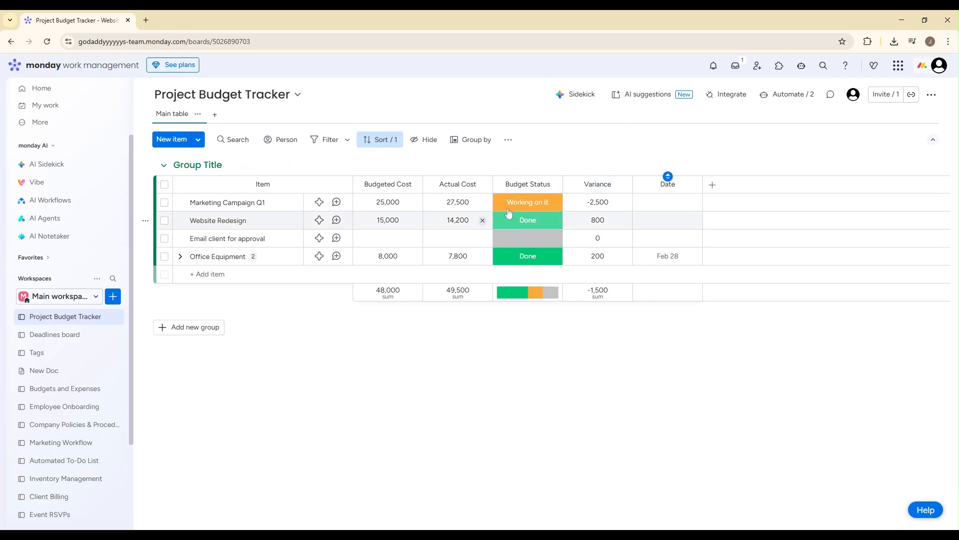
# Step: Switch the Date sort order to Ascending
pyautogui.click(424, 139)
pyautogui.click(380, 139)
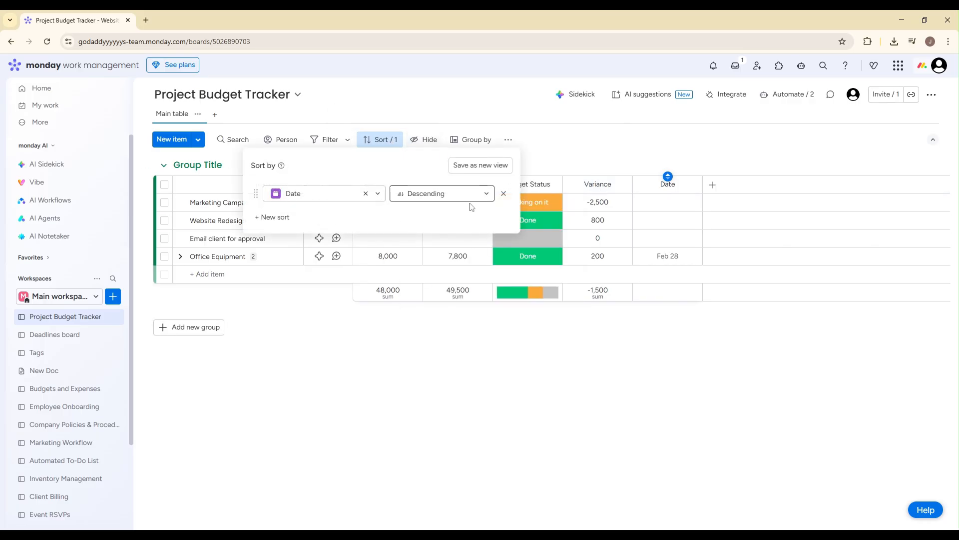
pyautogui.click(466, 193)
pyautogui.click(460, 216)
pyautogui.click(623, 129)
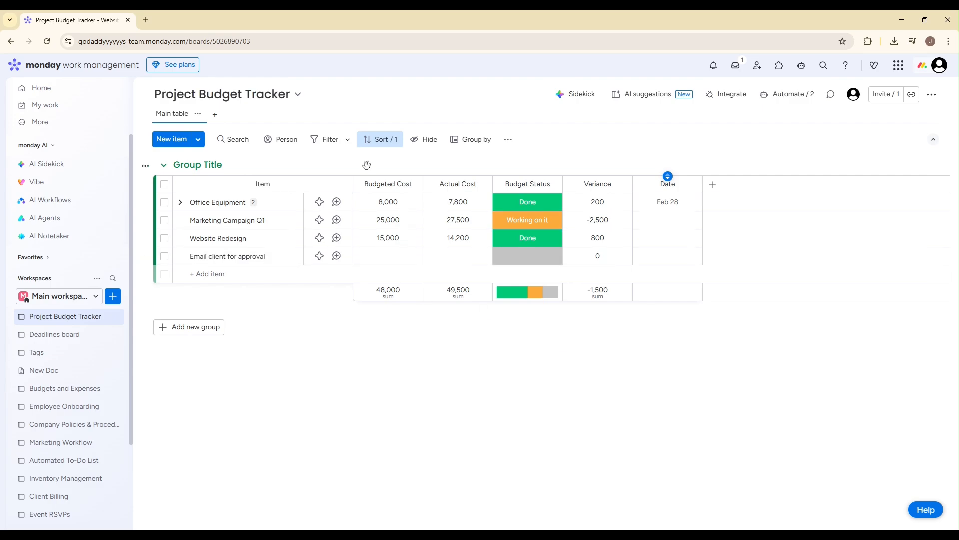
# Step: Look over the available sort columns and remove the Date sort from the board
pyautogui.click(380, 139)
pyautogui.click(328, 196)
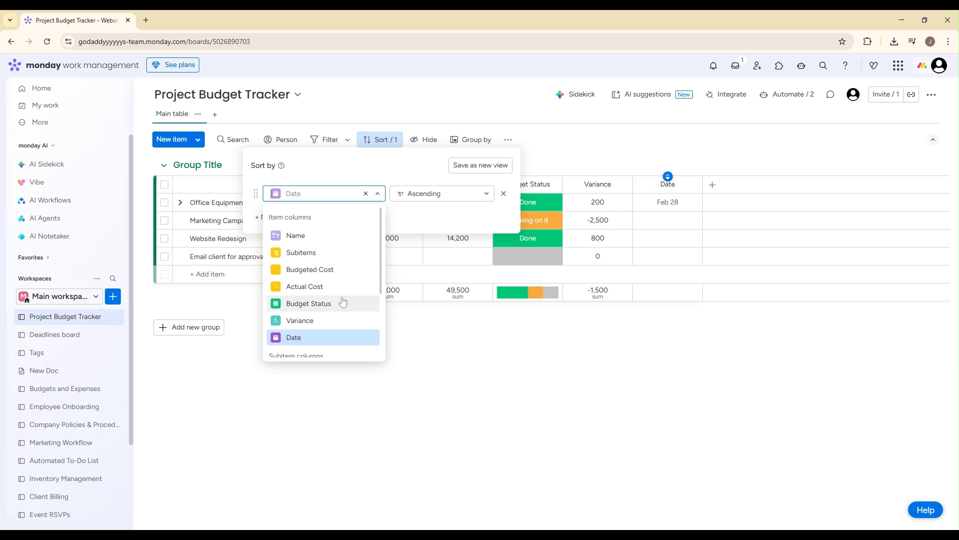
pyautogui.click(468, 350)
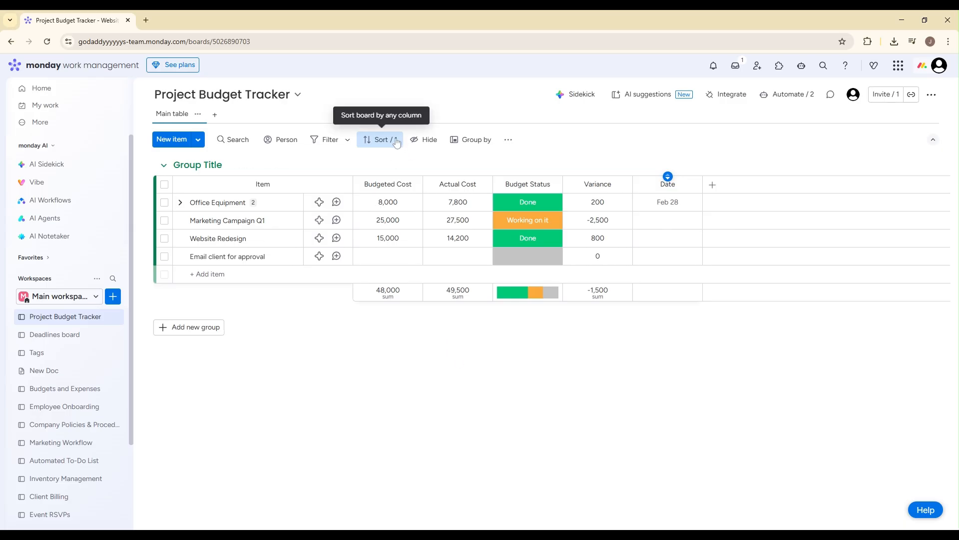
pyautogui.click(381, 139)
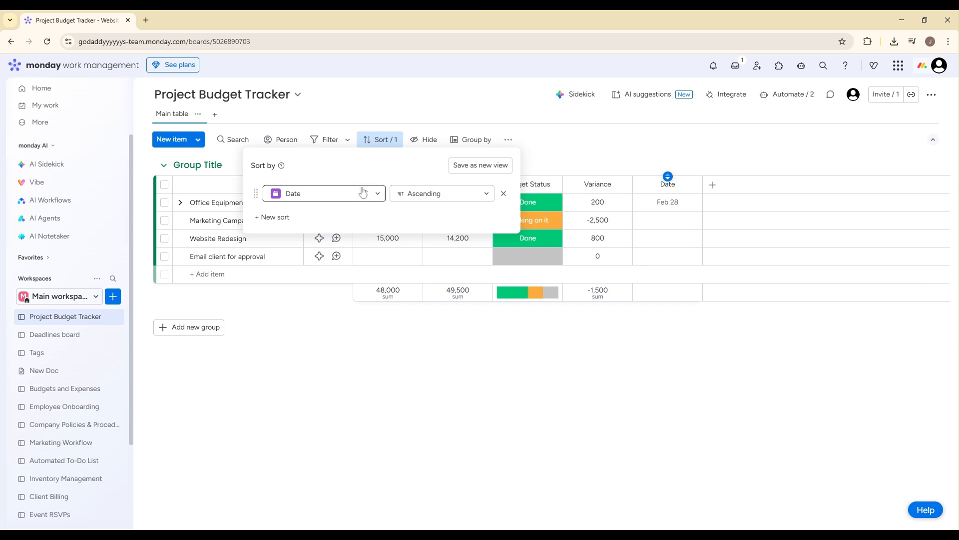
pyautogui.click(504, 194)
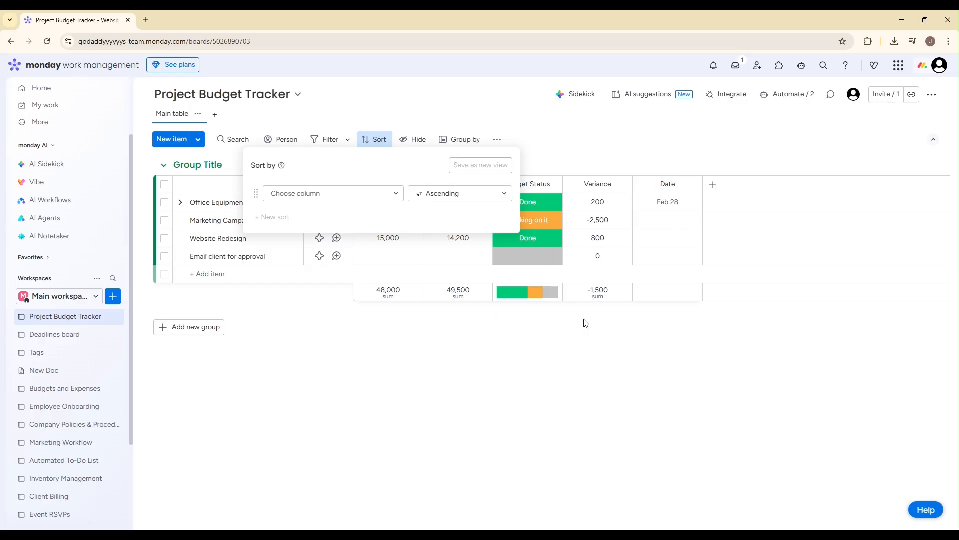
pyautogui.click(614, 382)
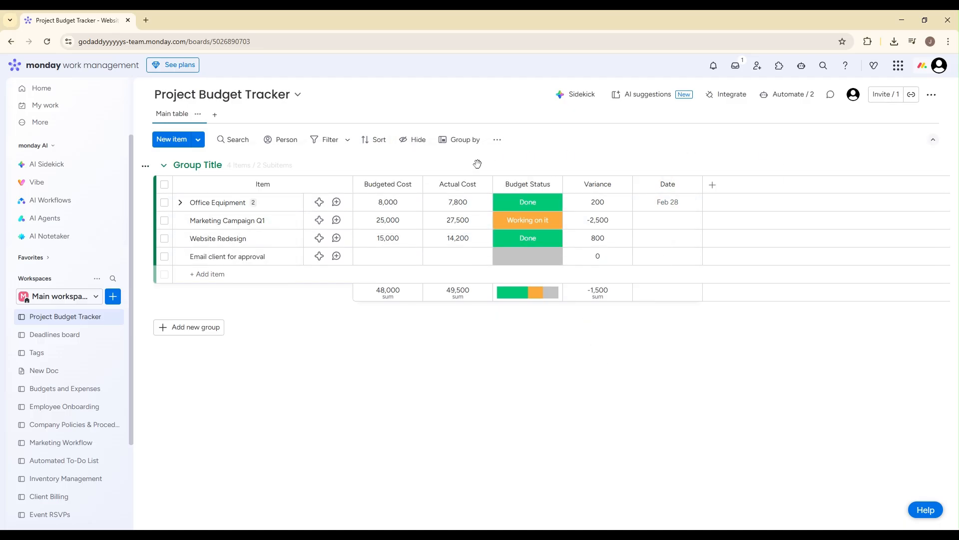
# Step: Sort the board by Date in ascending order and save the sort as a new view
pyautogui.click(376, 144)
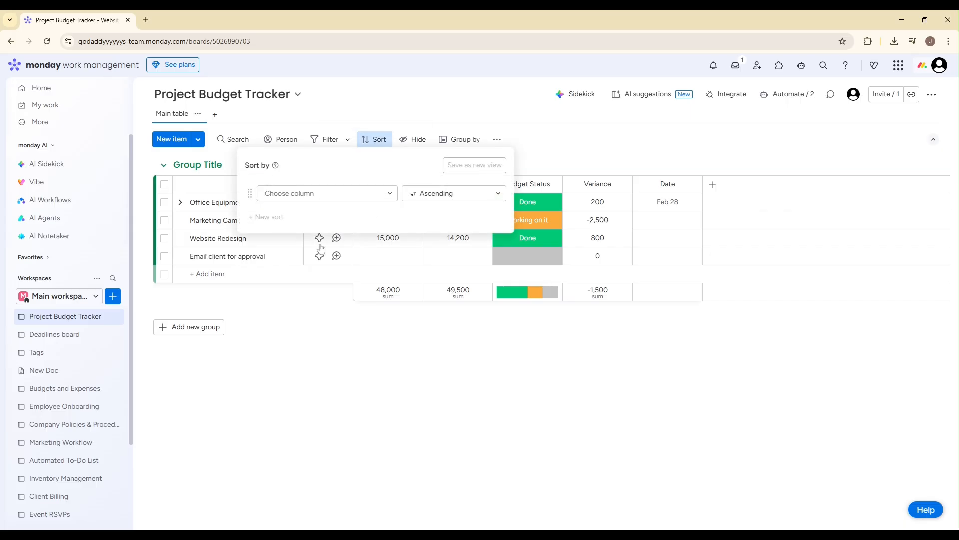
pyautogui.click(311, 201)
pyautogui.click(302, 336)
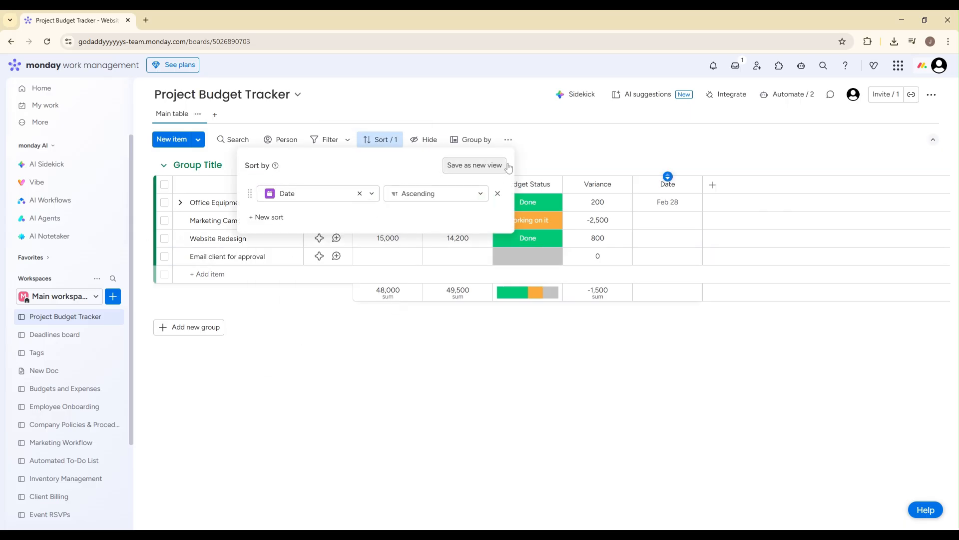
pyautogui.press('Escape')
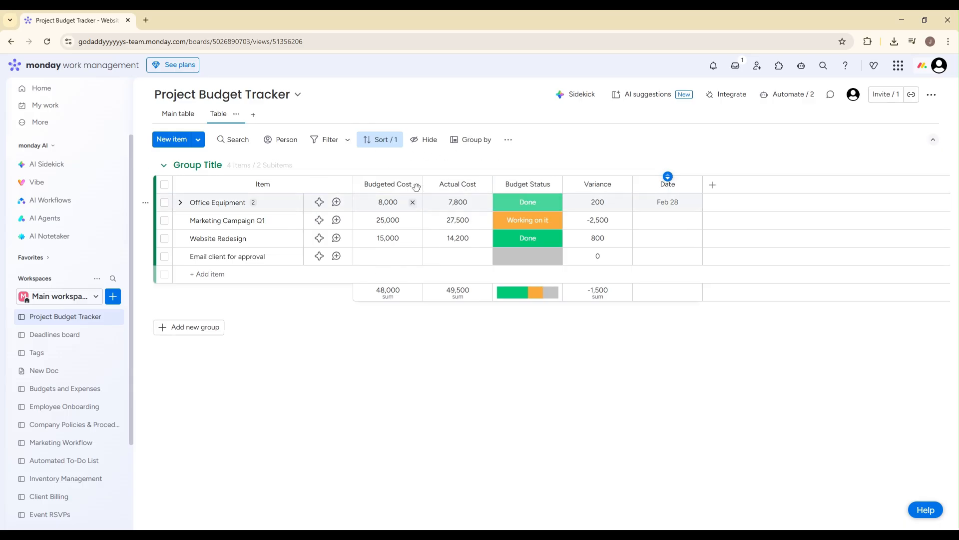
pyautogui.click(378, 144)
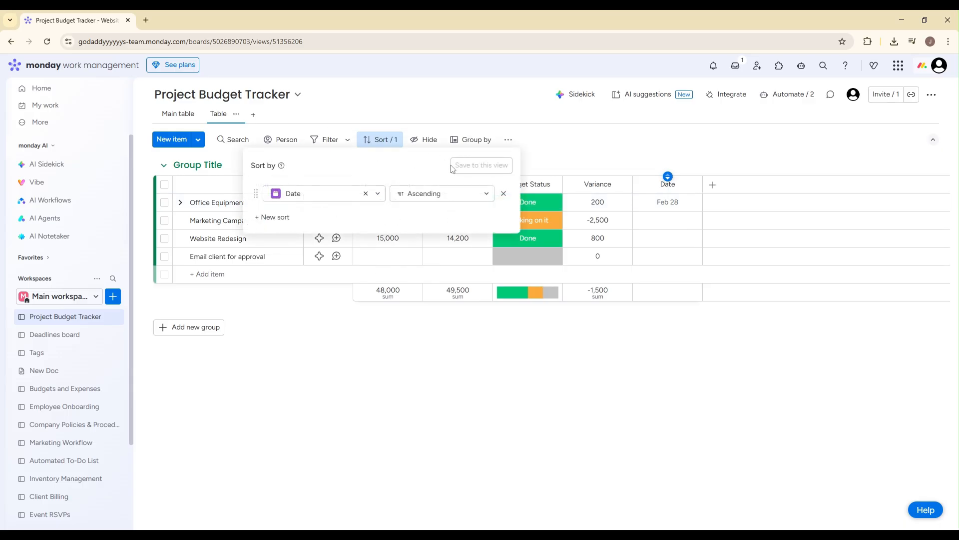
pyautogui.click(554, 155)
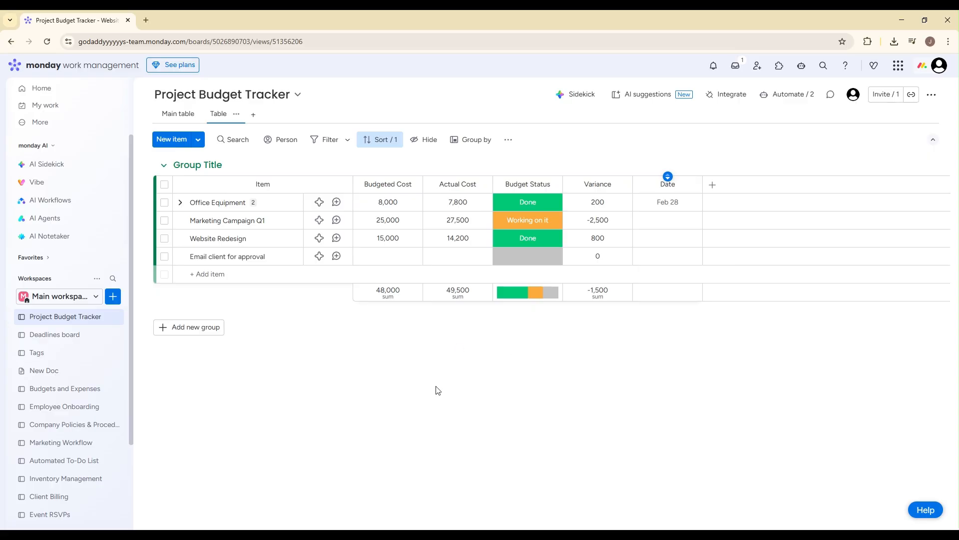
pyautogui.click(380, 141)
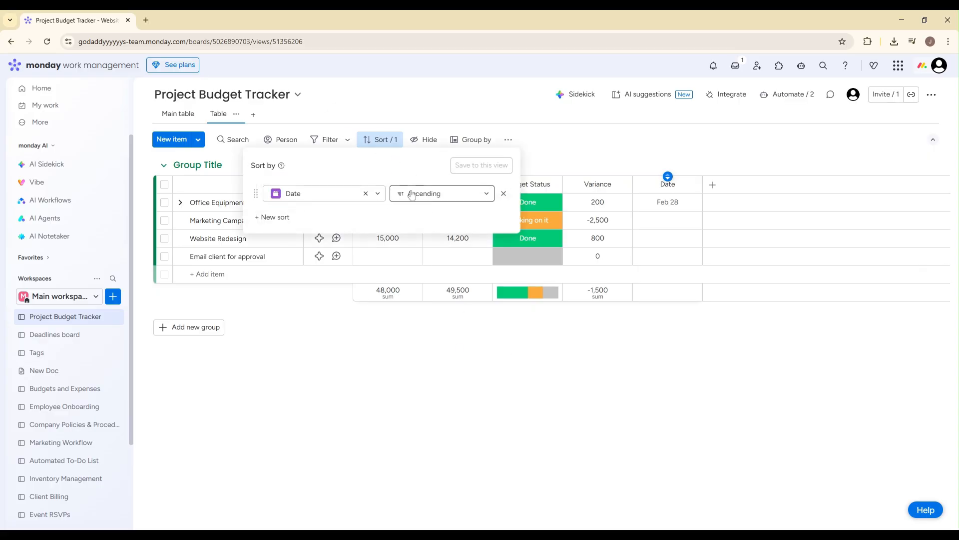
pyautogui.click(374, 321)
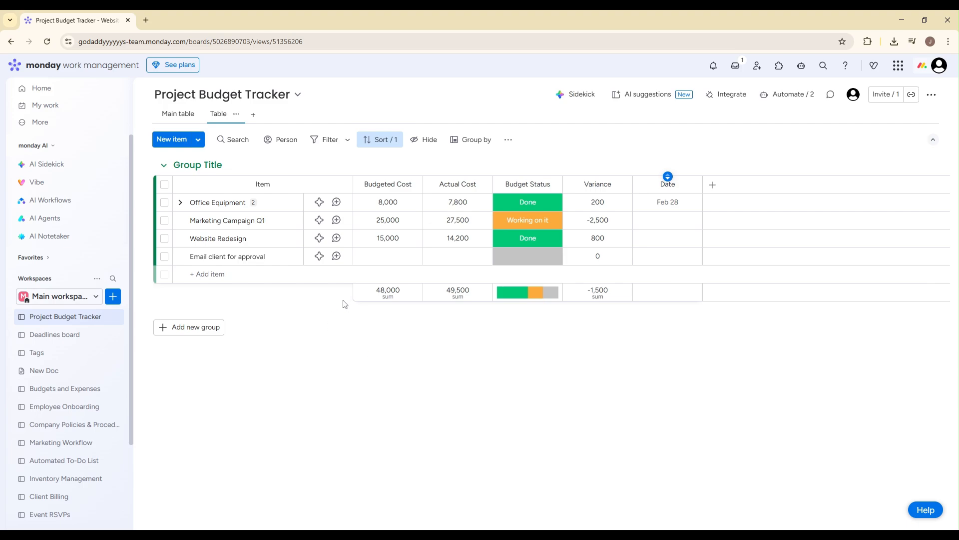